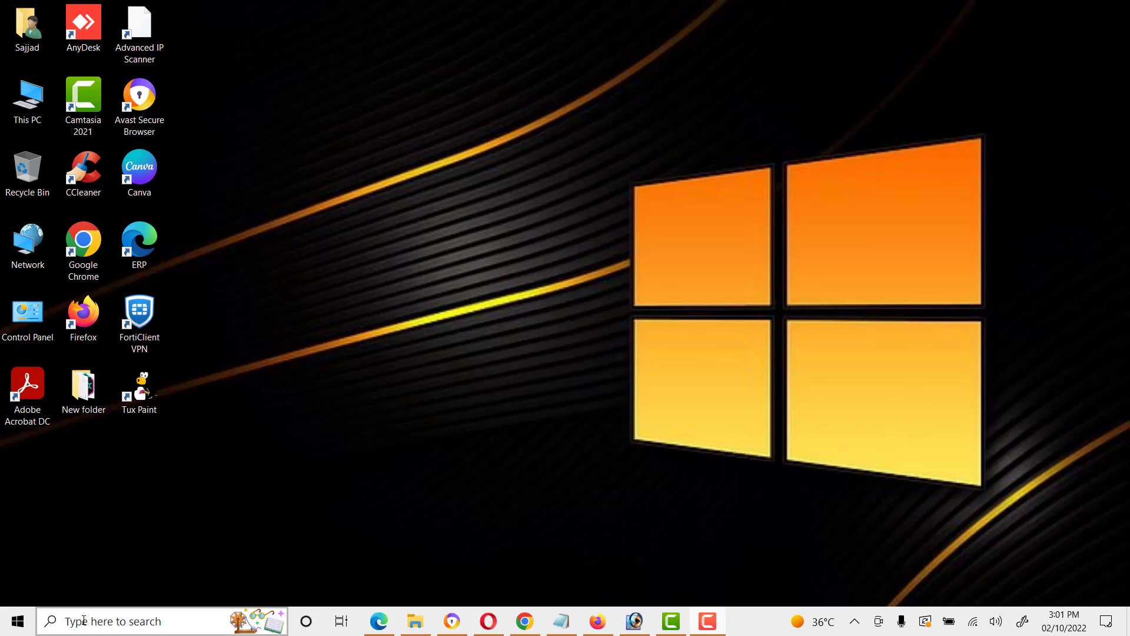
- Search Windows for "compmgmt" and open Computer Management
{"action": "left_click", "coordinate": [84, 620]}
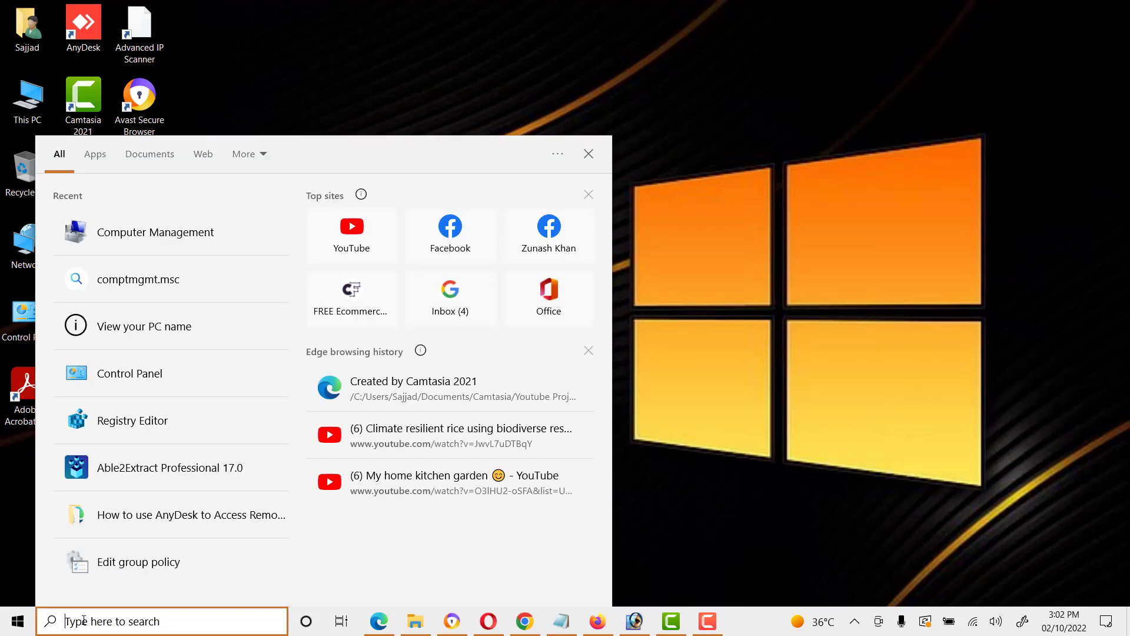
{"action": "type", "text": "comp"}
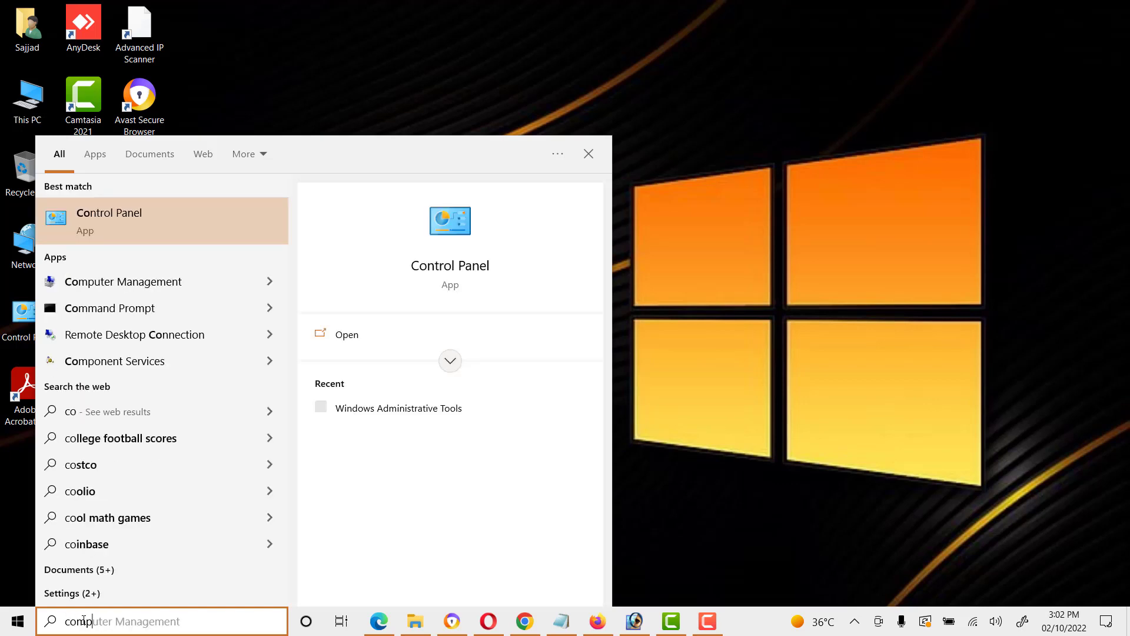
{"action": "type", "text": "mgmnt"}
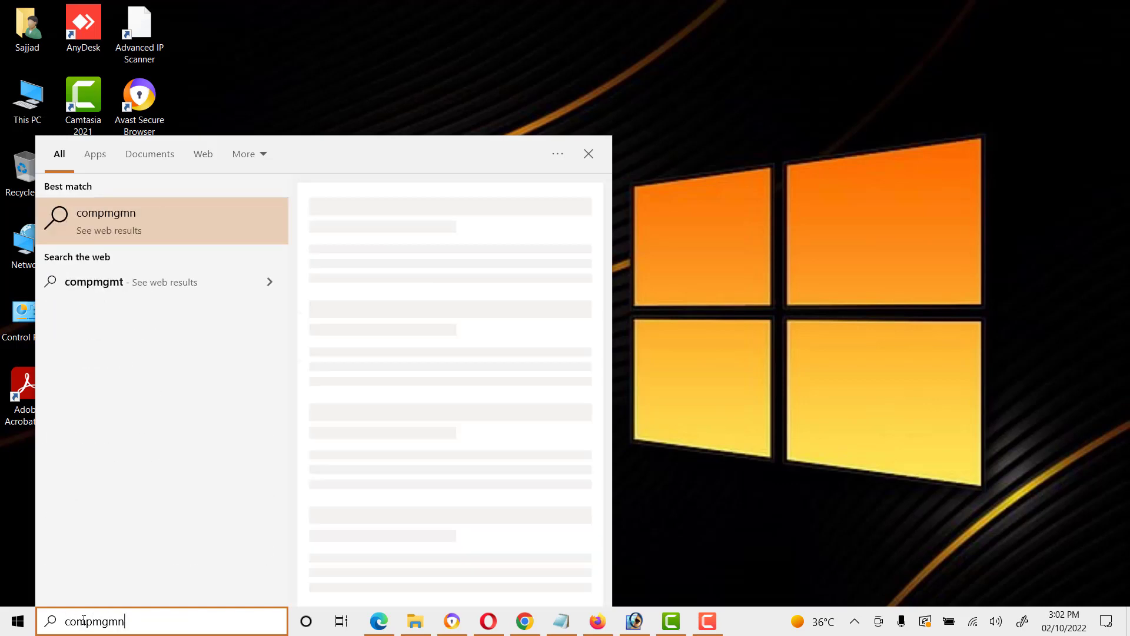
{"action": "key", "text": "BackSpace"}
{"action": "key", "text": "BackSpace"}
{"action": "key", "text": "BackSpace"}
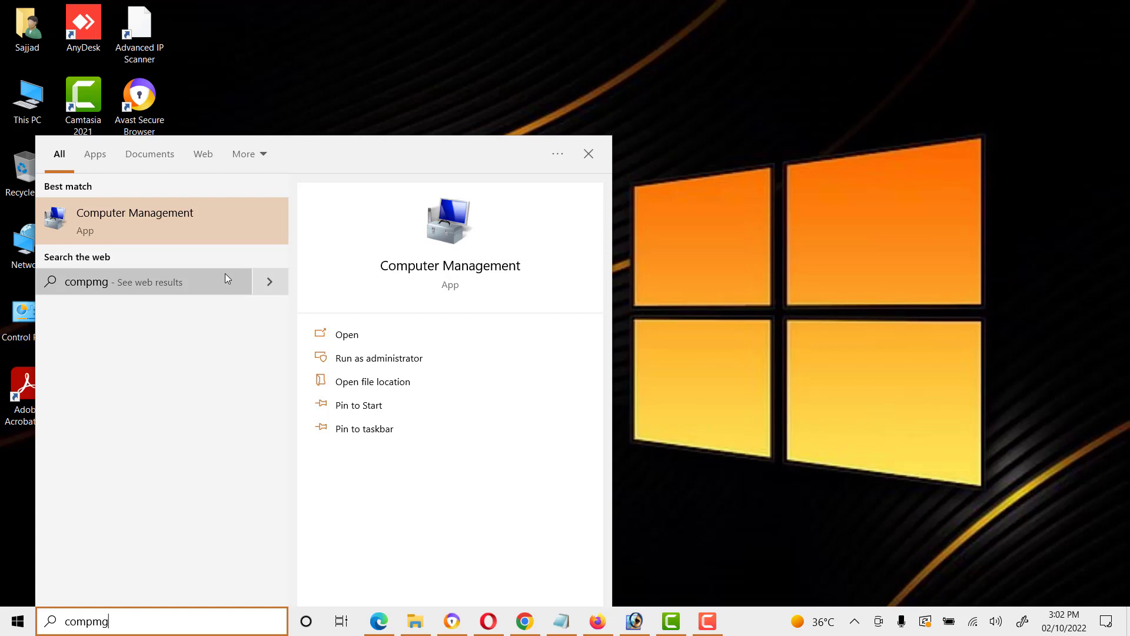
{"action": "type", "text": "nt"}
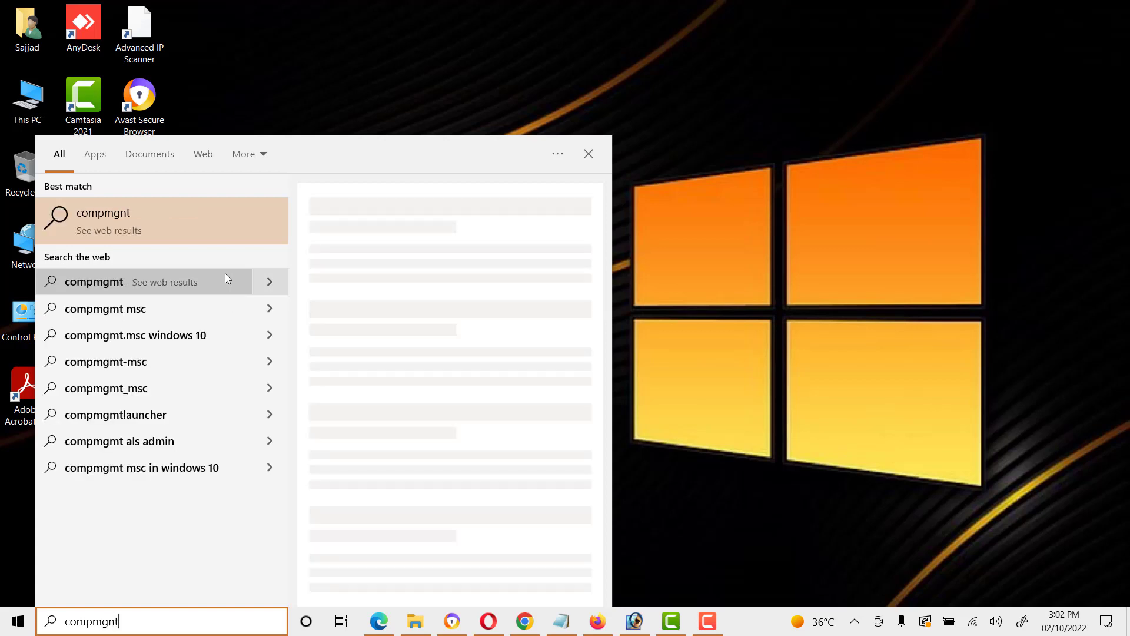
{"action": "key", "text": "BackSpace"}
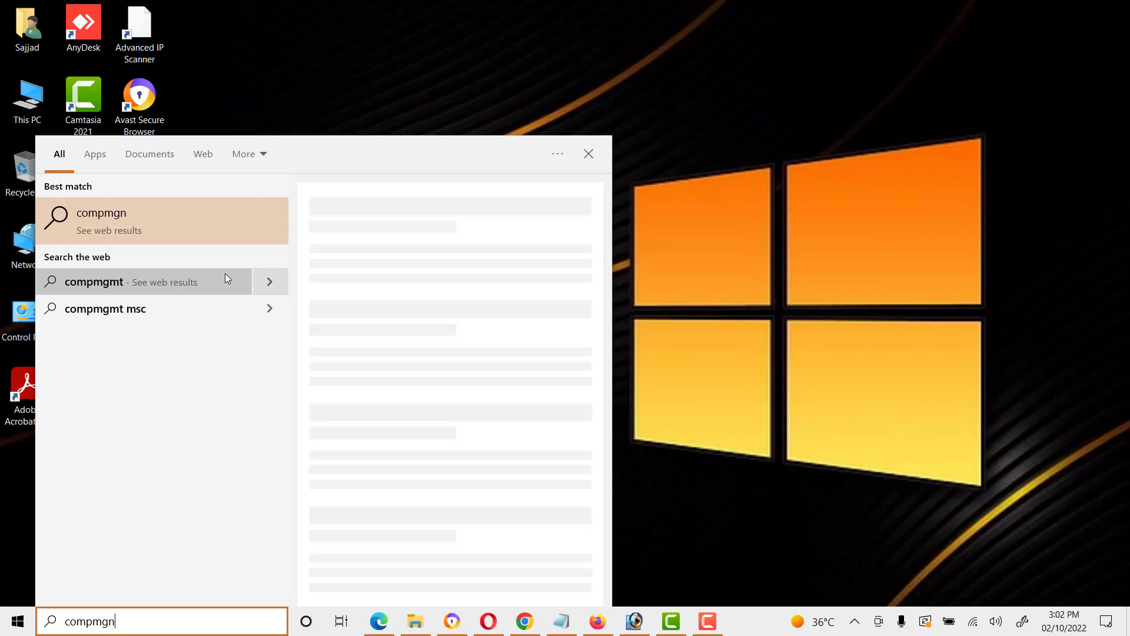
{"action": "key", "text": "BackSpace"}
{"action": "type", "text": "mt"}
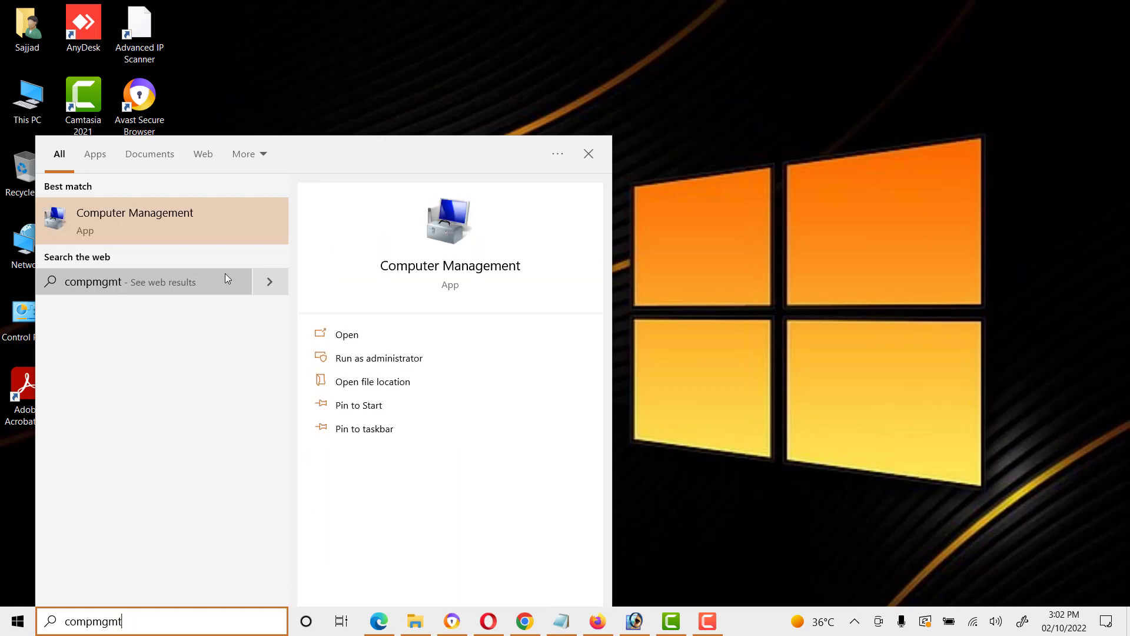
{"action": "left_click", "coordinate": [129, 220]}
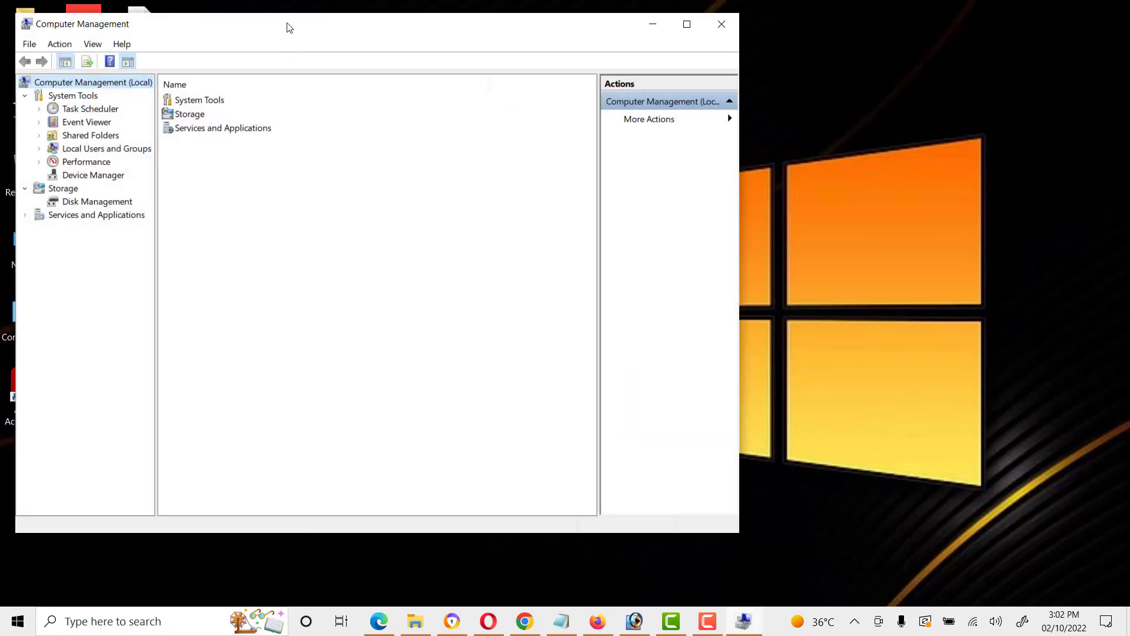
- Maximize the Computer Management window and show the Users list under Local Users and Groups
{"action": "double_click", "coordinate": [289, 23]}
{"action": "double_click", "coordinate": [65, 130]}
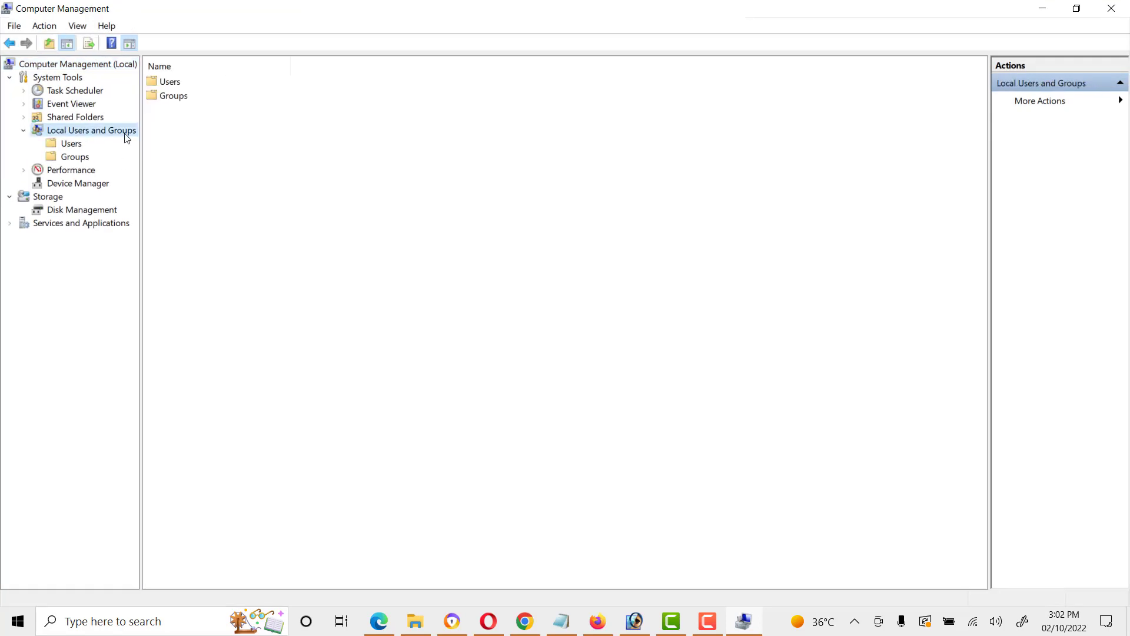
{"action": "left_click", "coordinate": [67, 146]}
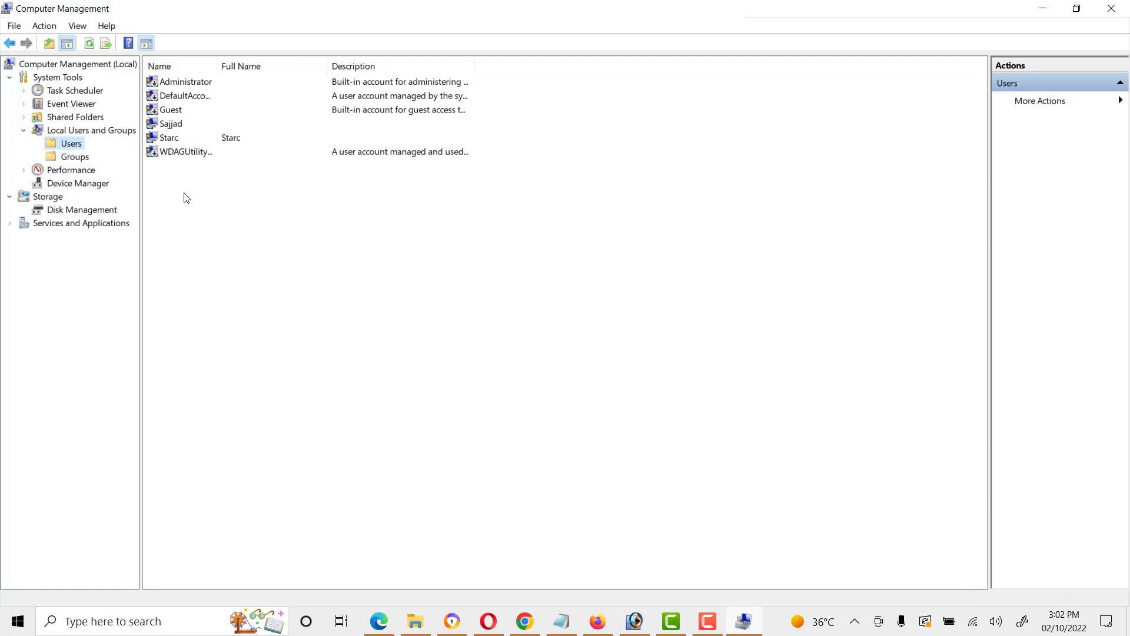
- Check the group membership in the properties of the user account listed just below Guest, leaving it unedited
{"action": "left_click", "coordinate": [175, 126]}
{"action": "right_click", "coordinate": [175, 127]}
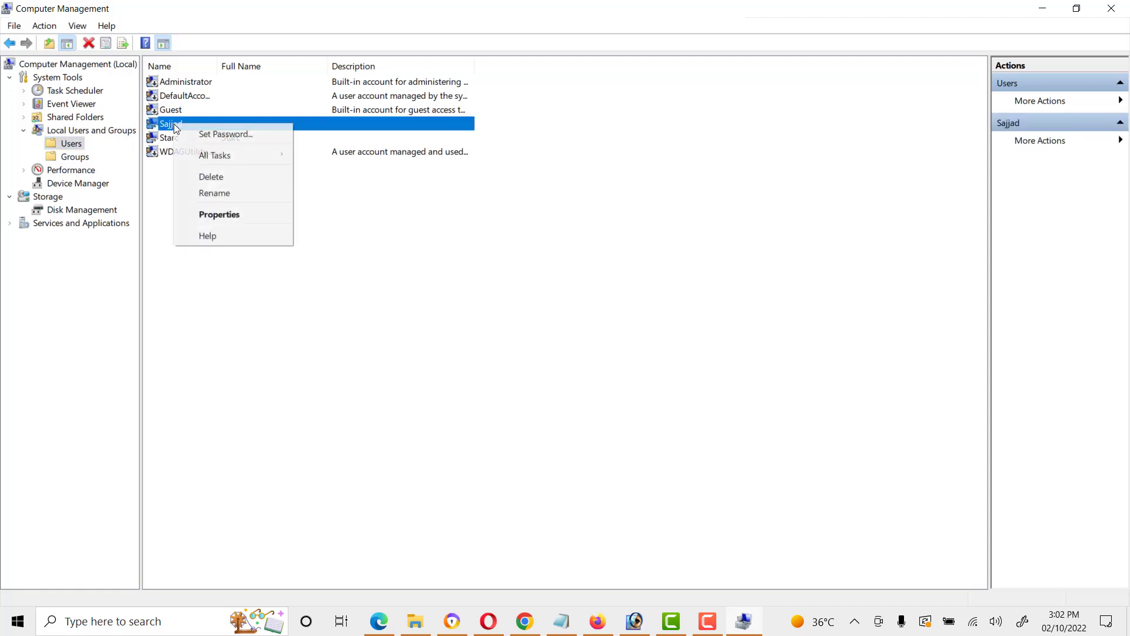
{"action": "left_click", "coordinate": [224, 216]}
{"action": "left_click", "coordinate": [481, 171]}
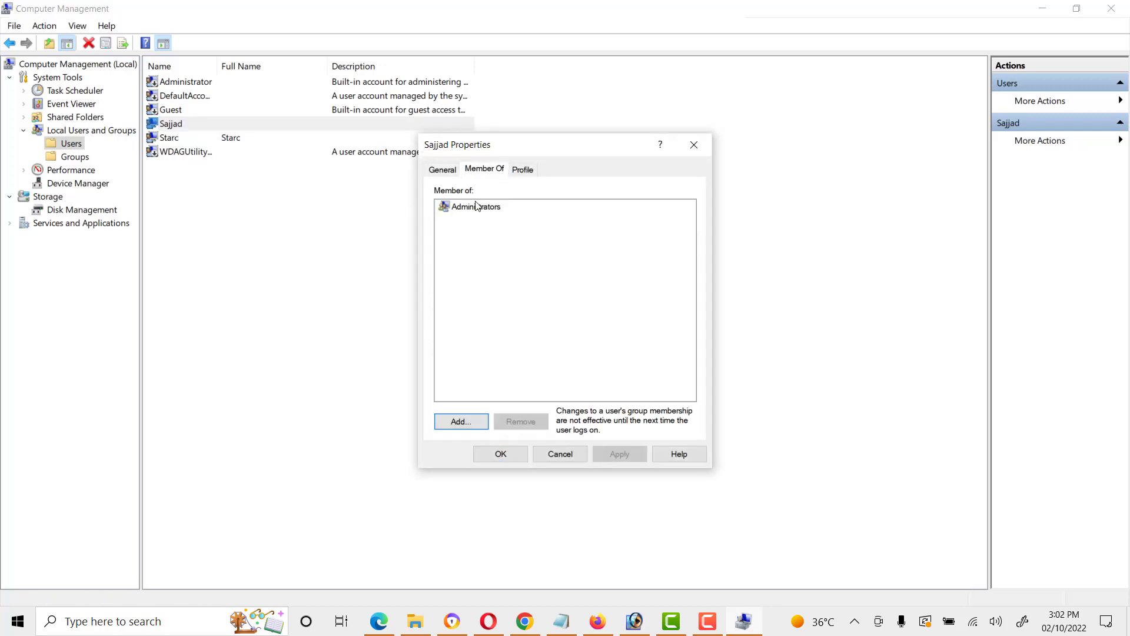
{"action": "left_click", "coordinate": [471, 208]}
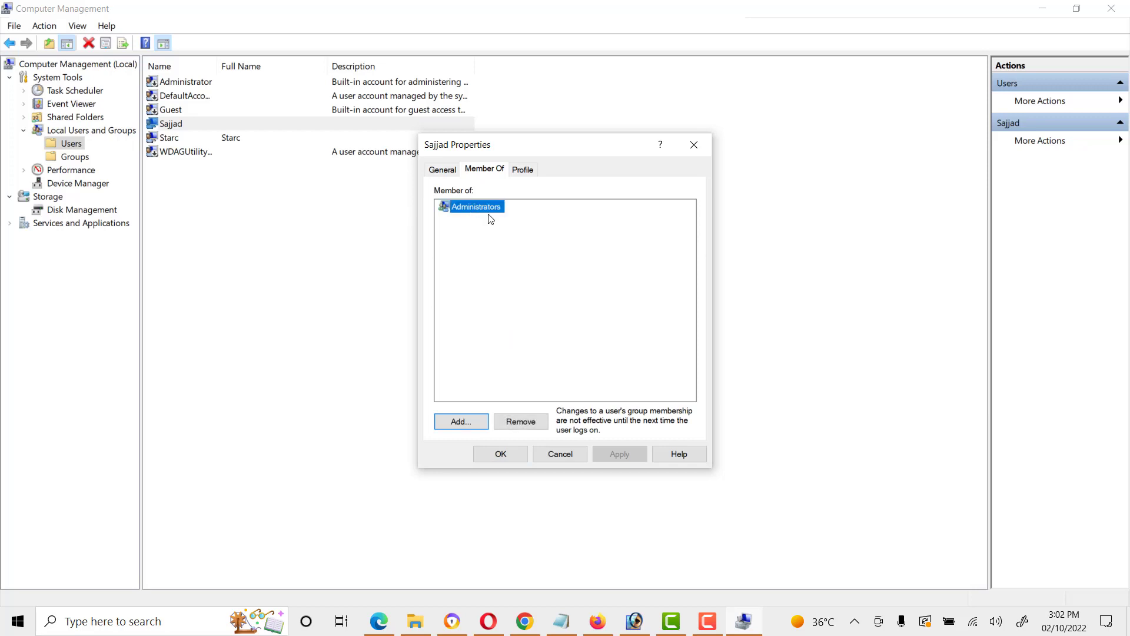
{"action": "left_click", "coordinate": [561, 454]}
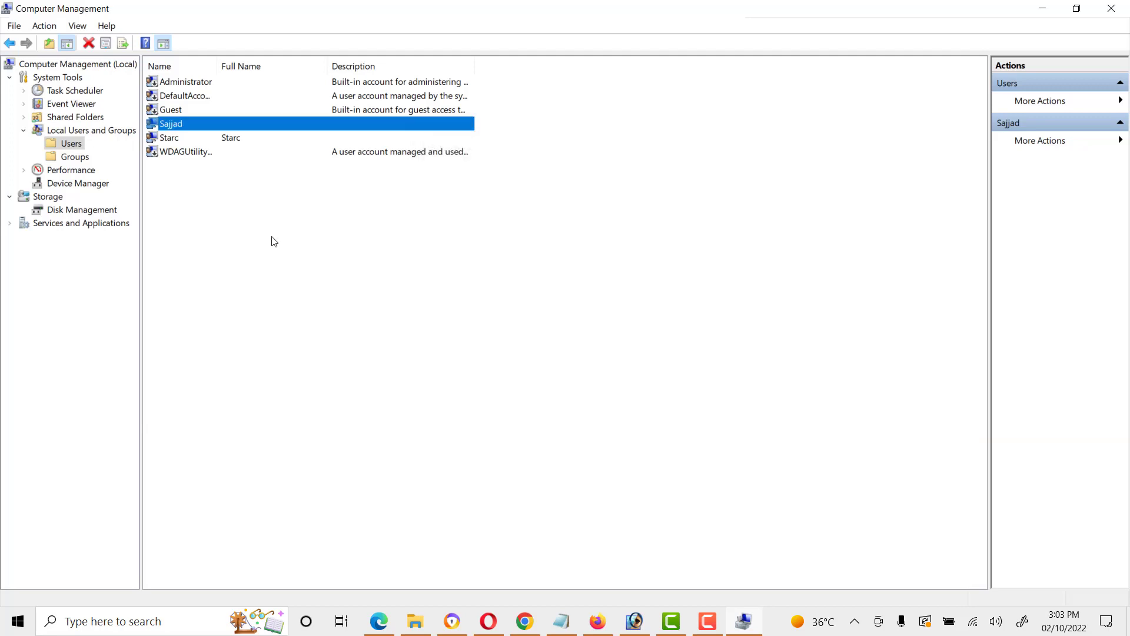
- Check the group membership and general properties of the user account listed just above WDAGUtility, leaving them unedited
{"action": "left_click", "coordinate": [170, 141]}
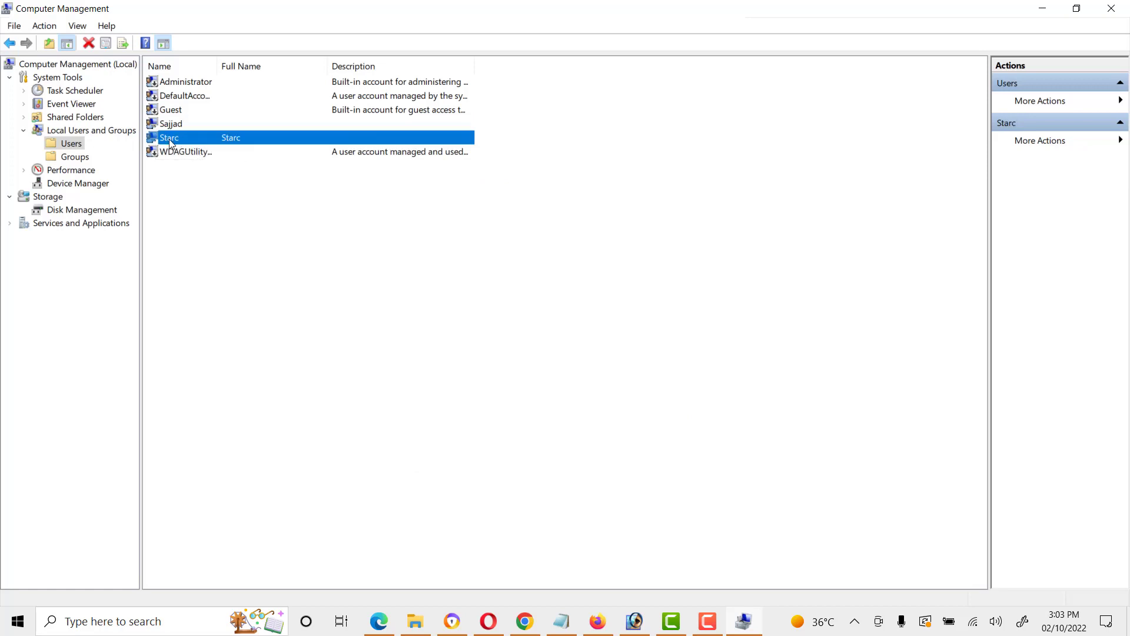
{"action": "right_click", "coordinate": [169, 141]}
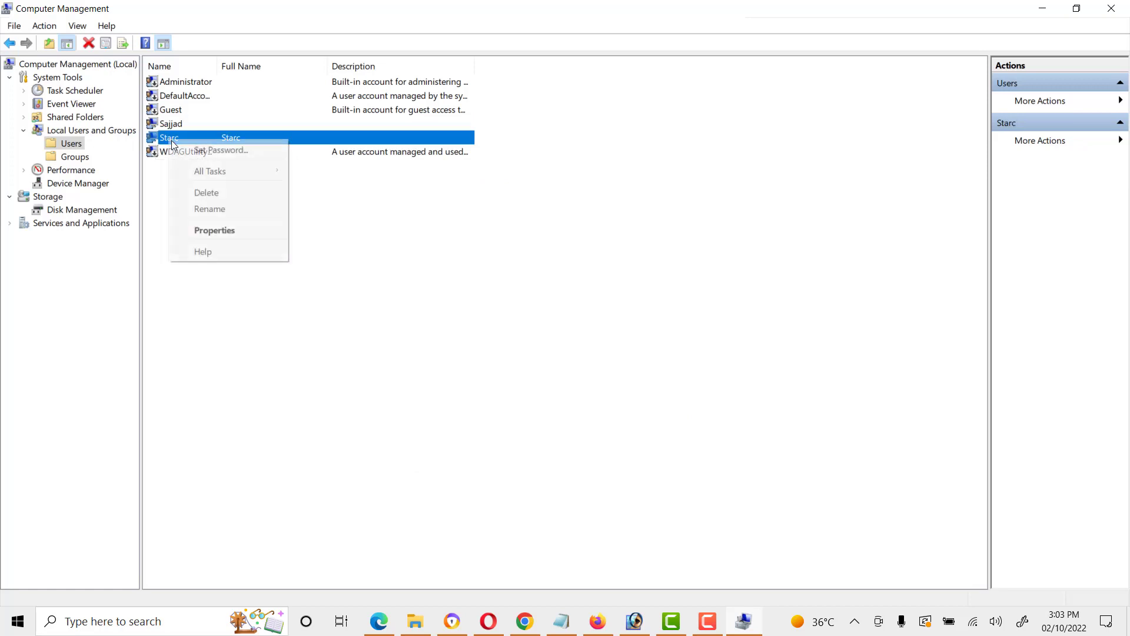
{"action": "left_click", "coordinate": [212, 230]}
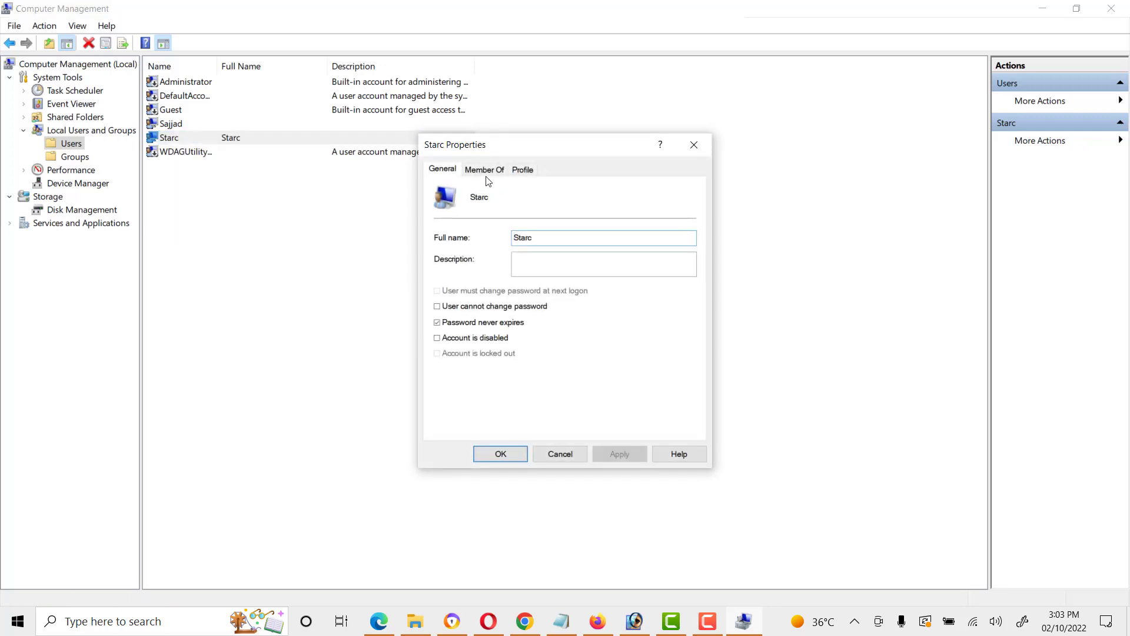
{"action": "left_click", "coordinate": [486, 170]}
{"action": "left_click", "coordinate": [475, 215]}
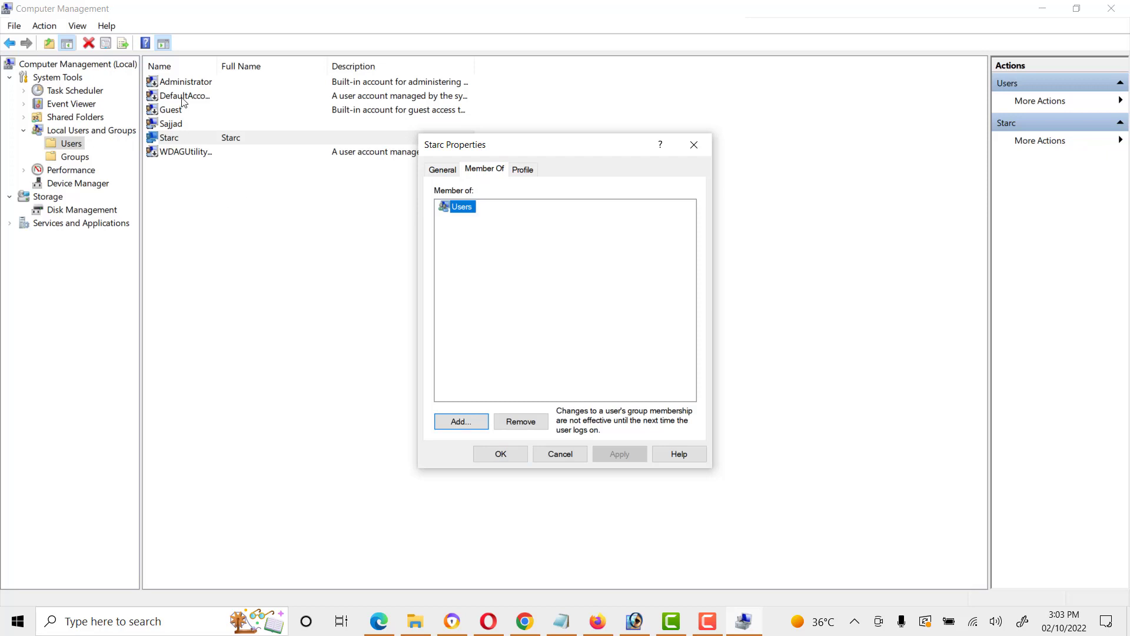
{"action": "left_click", "coordinate": [440, 171]}
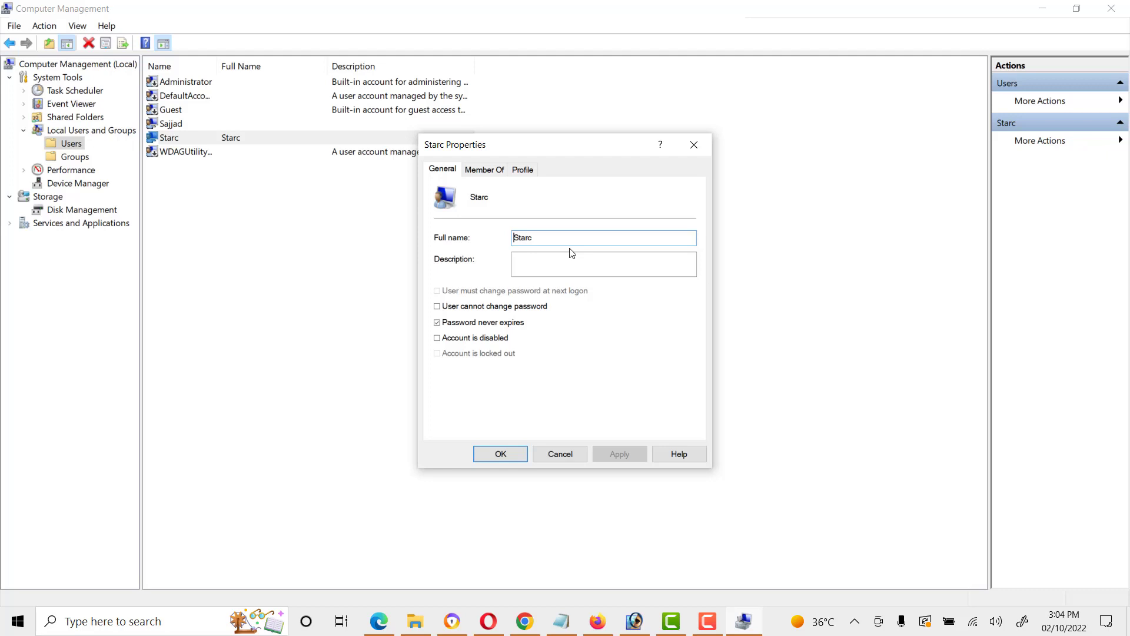
{"action": "left_click", "coordinate": [573, 455]}
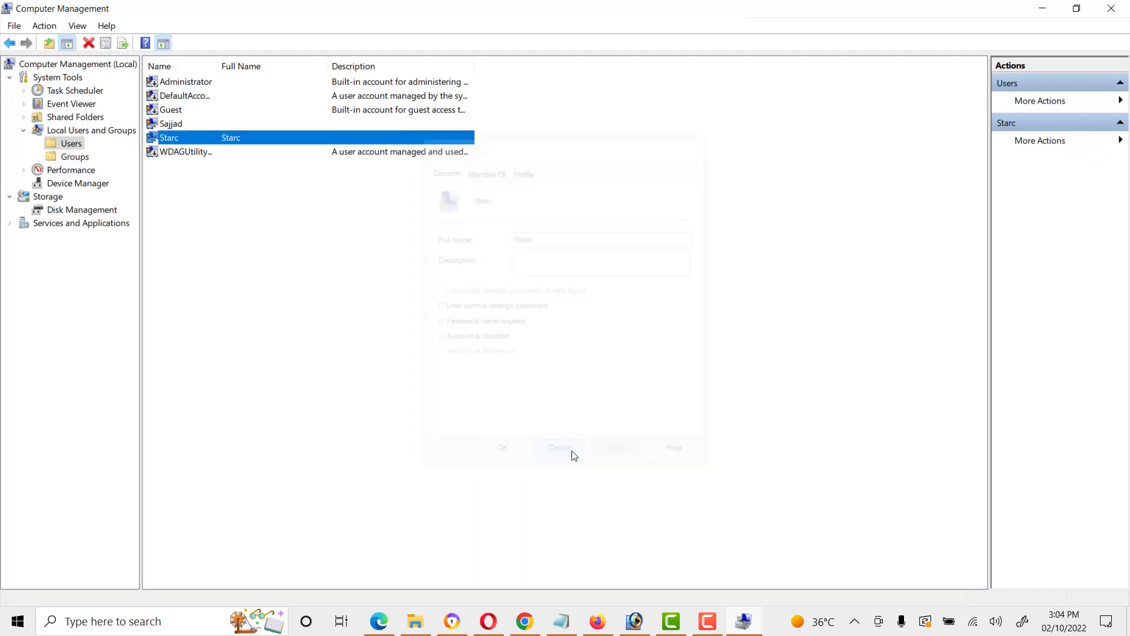
- Reset the password of the account listed just above WDAGUtility, entering the new password and its confirmation
{"action": "right_click", "coordinate": [169, 137]}
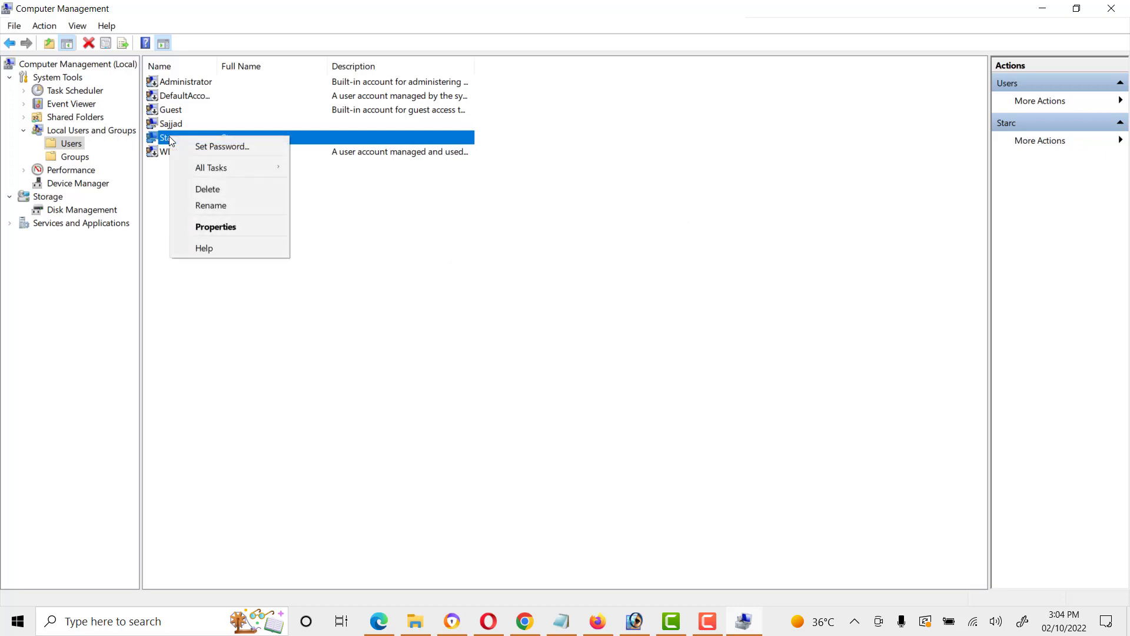
{"action": "left_click", "coordinate": [217, 146]}
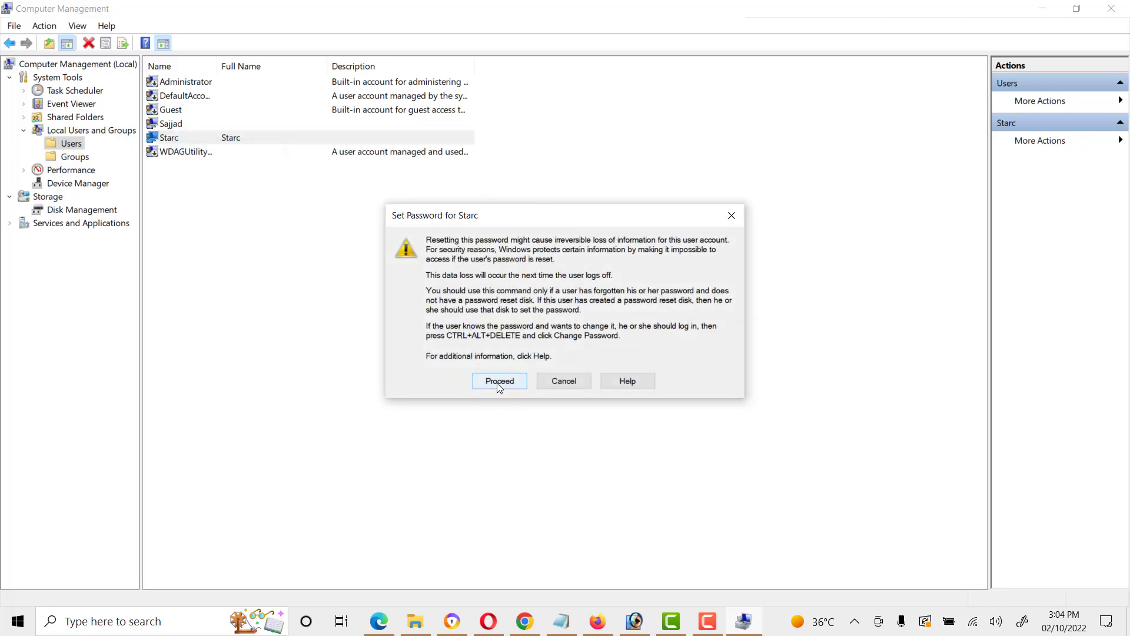
{"action": "left_click", "coordinate": [498, 382]}
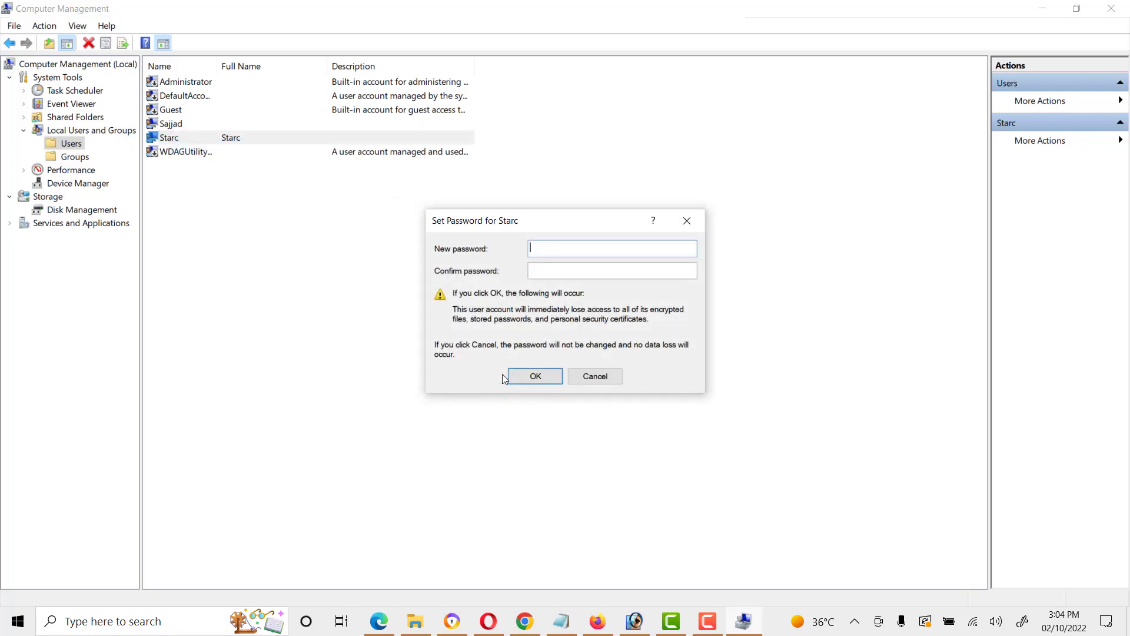
{"action": "type", "text": "••••••••••••••"}
{"action": "left_click", "coordinate": [542, 383]}
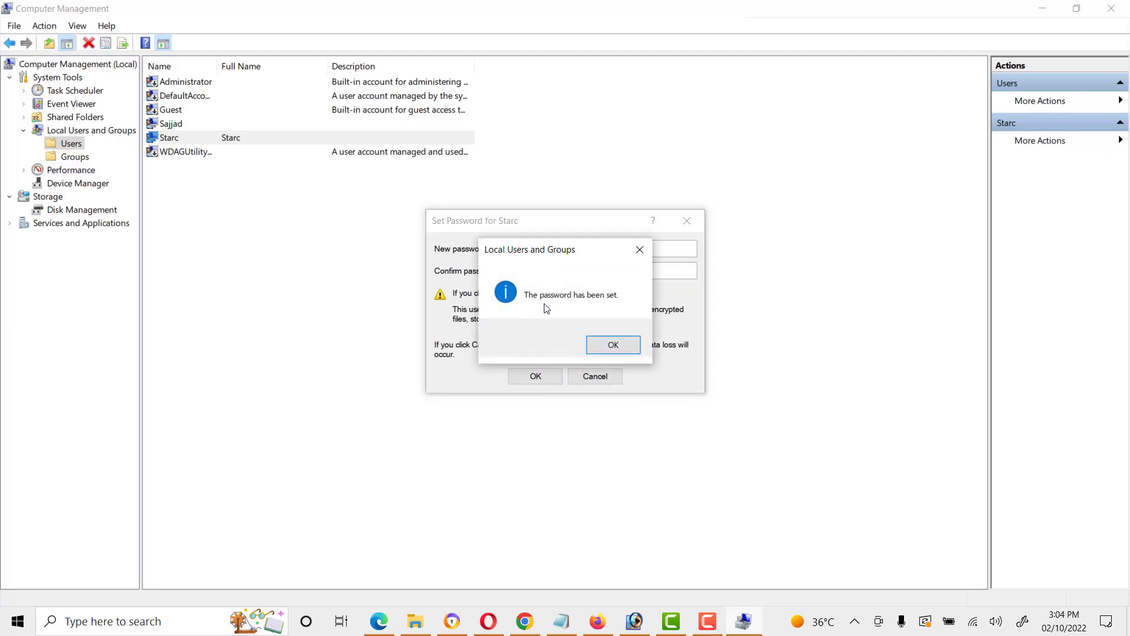
{"action": "left_click", "coordinate": [868, 79]}
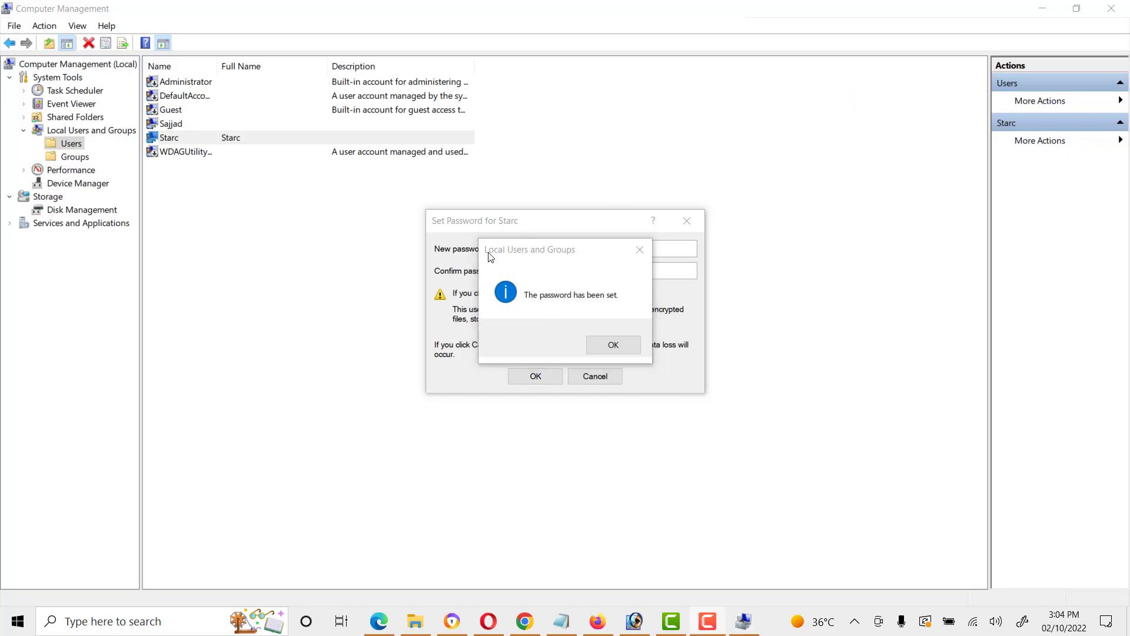
{"action": "left_click", "coordinate": [608, 347]}
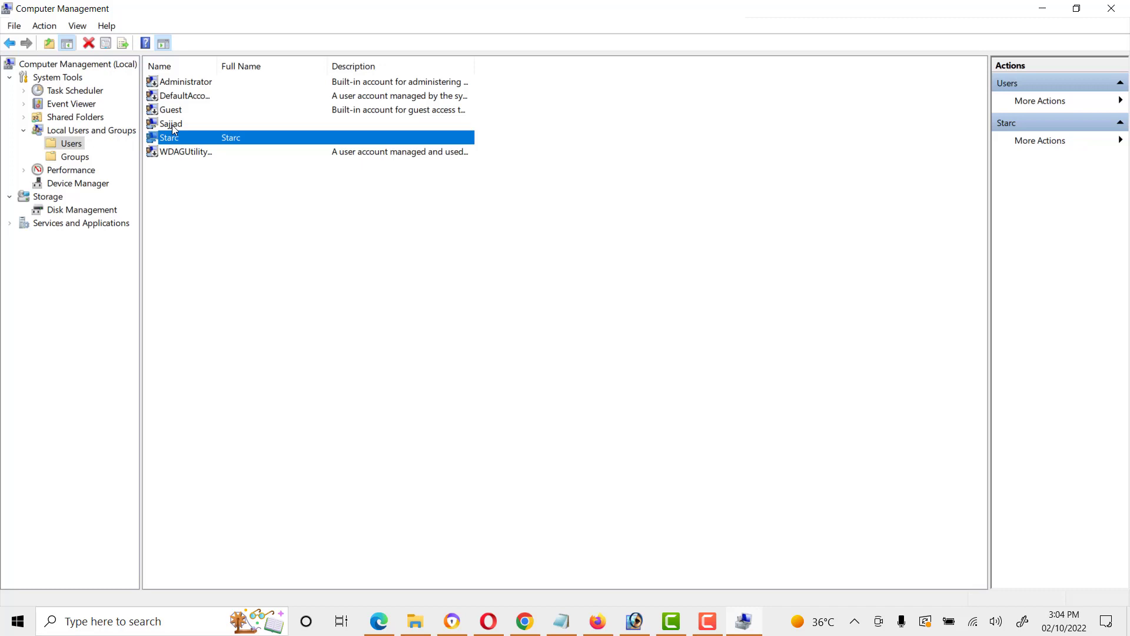
- Reset the password of the account listed just below Guest, entering matching values for the new password and its confirmation
{"action": "right_click", "coordinate": [188, 81]}
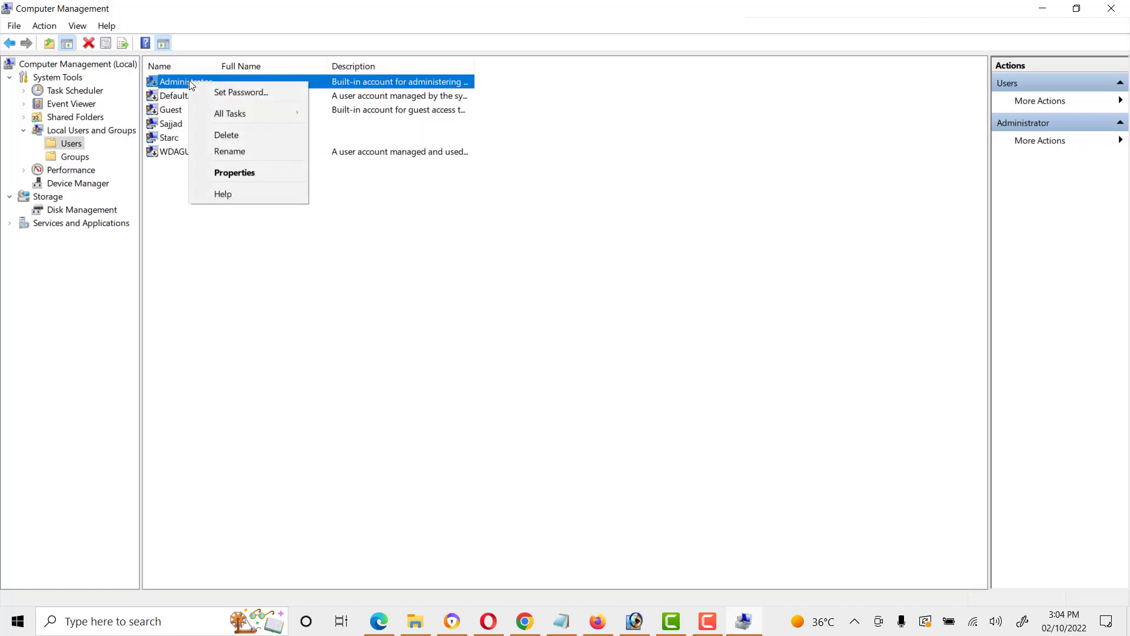
{"action": "left_click", "coordinate": [182, 258]}
{"action": "right_click", "coordinate": [167, 123]}
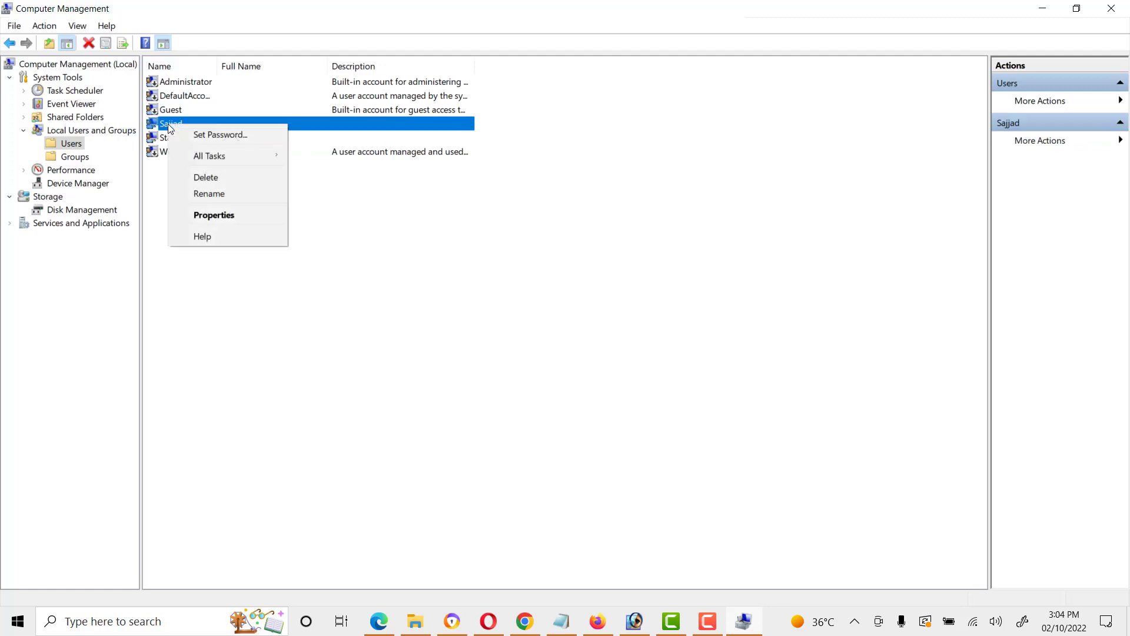
{"action": "left_click", "coordinate": [202, 134]}
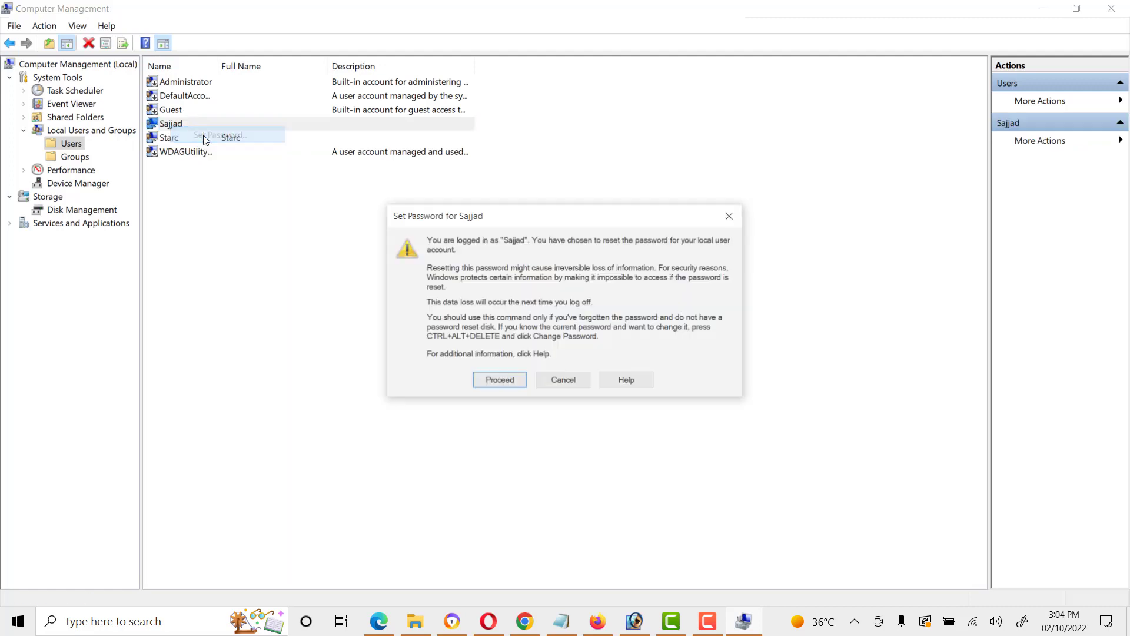
{"action": "left_click", "coordinate": [499, 381]}
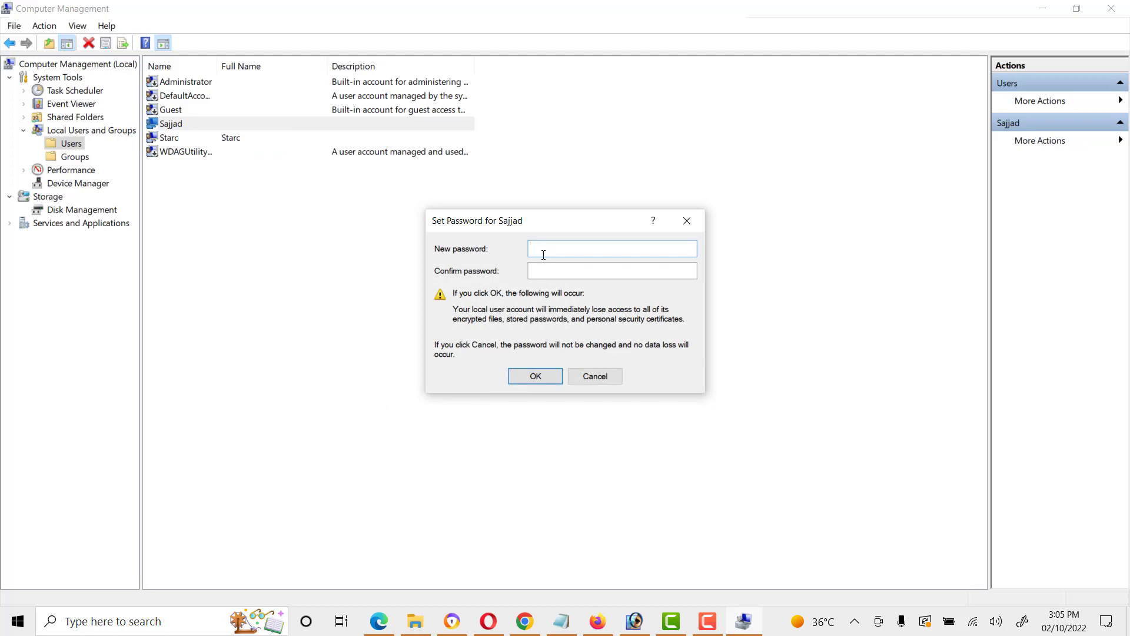
{"action": "type", "text": "••••••"}
{"action": "left_click", "coordinate": [550, 269]}
{"action": "type", "text": "••••"}
{"action": "left_click", "coordinate": [582, 247]}
{"action": "left_click_drag", "start_coordinate": [583, 247], "coordinate": [472, 256]}
{"action": "type", "text": "••••••••"}
{"action": "key", "text": "Tab"}
{"action": "type", "text": "••••••••"}
{"action": "left_click", "coordinate": [537, 377]}
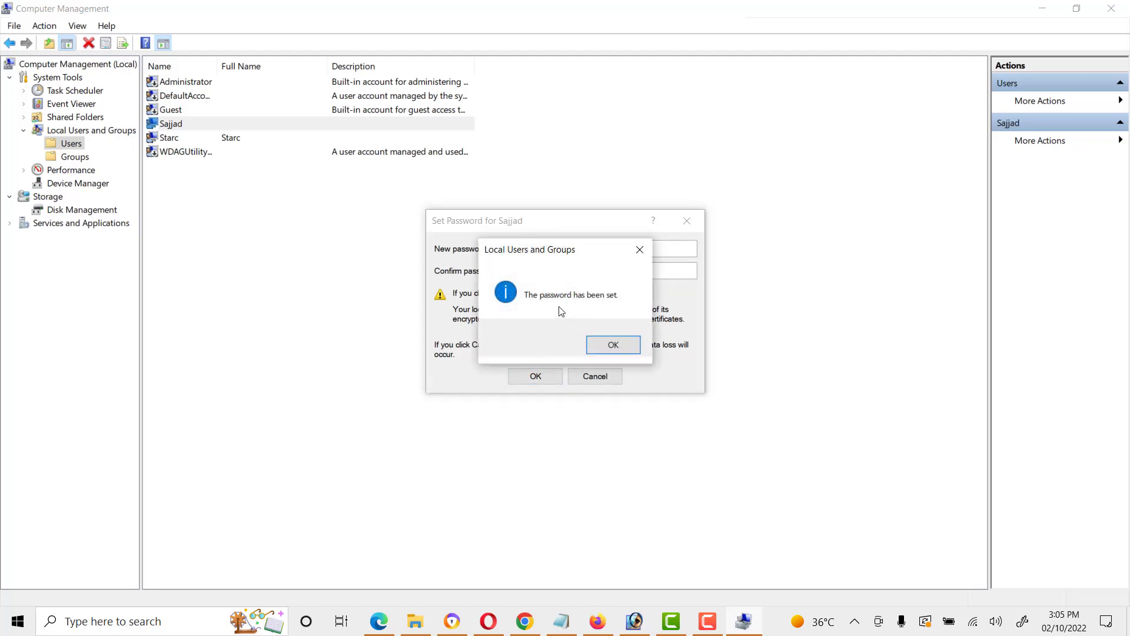
{"action": "left_click", "coordinate": [614, 345]}
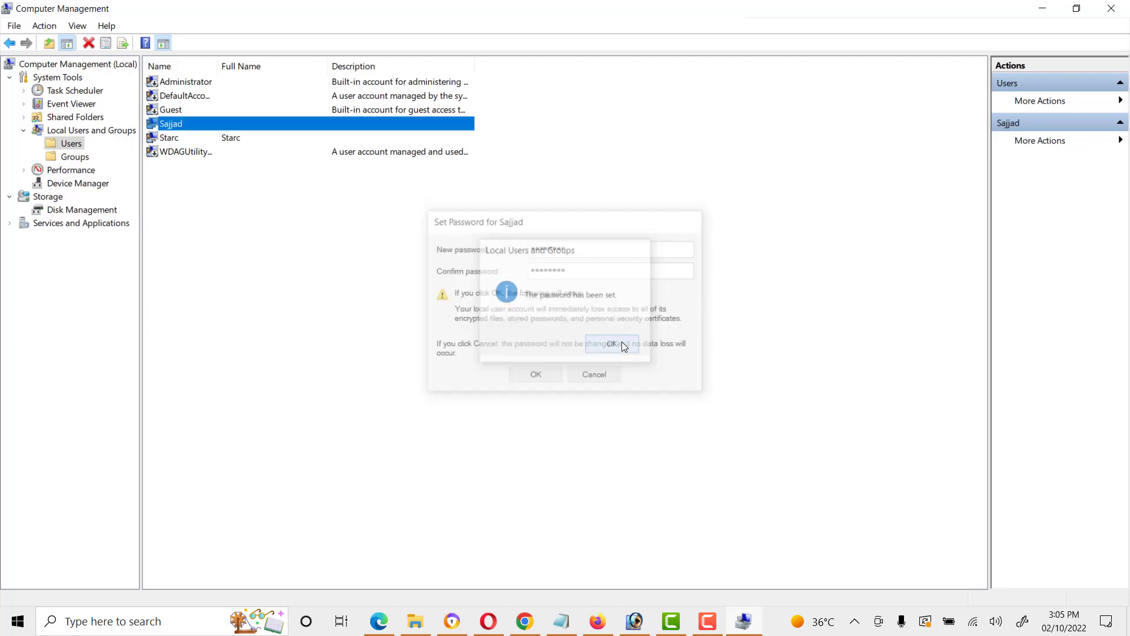